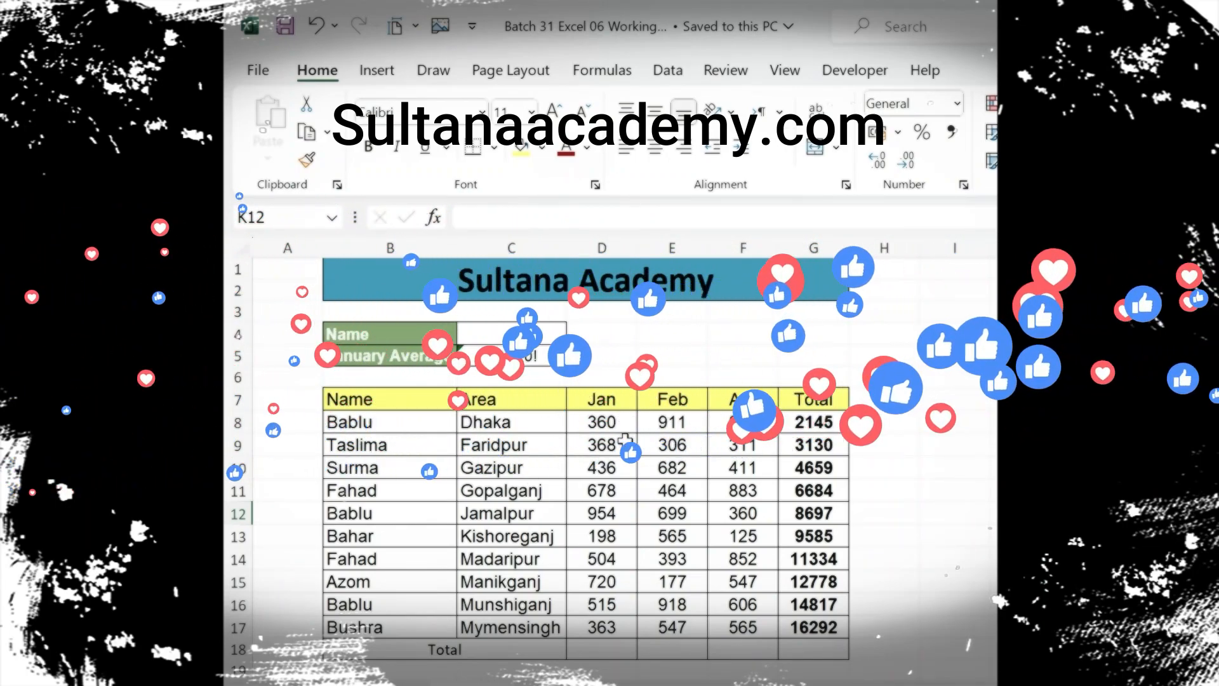
- Copy the name from B8 into the Name criteria cell C4 to try out the January average
click(433, 429)
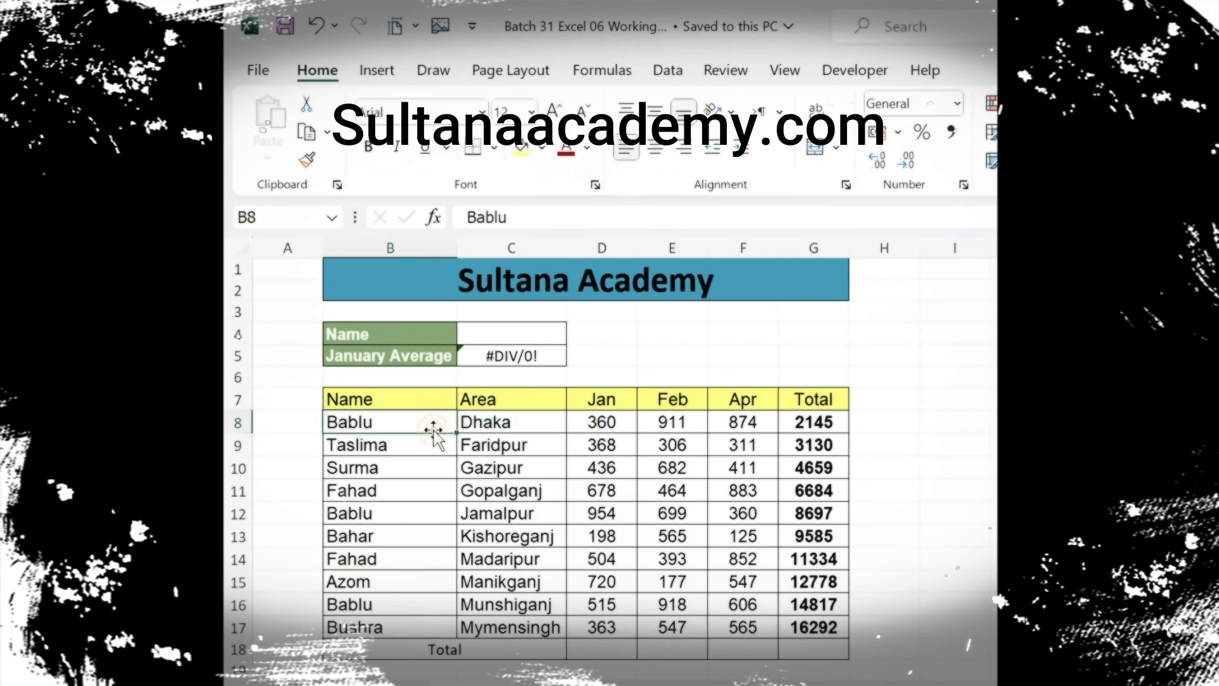
key(ctrl+c)
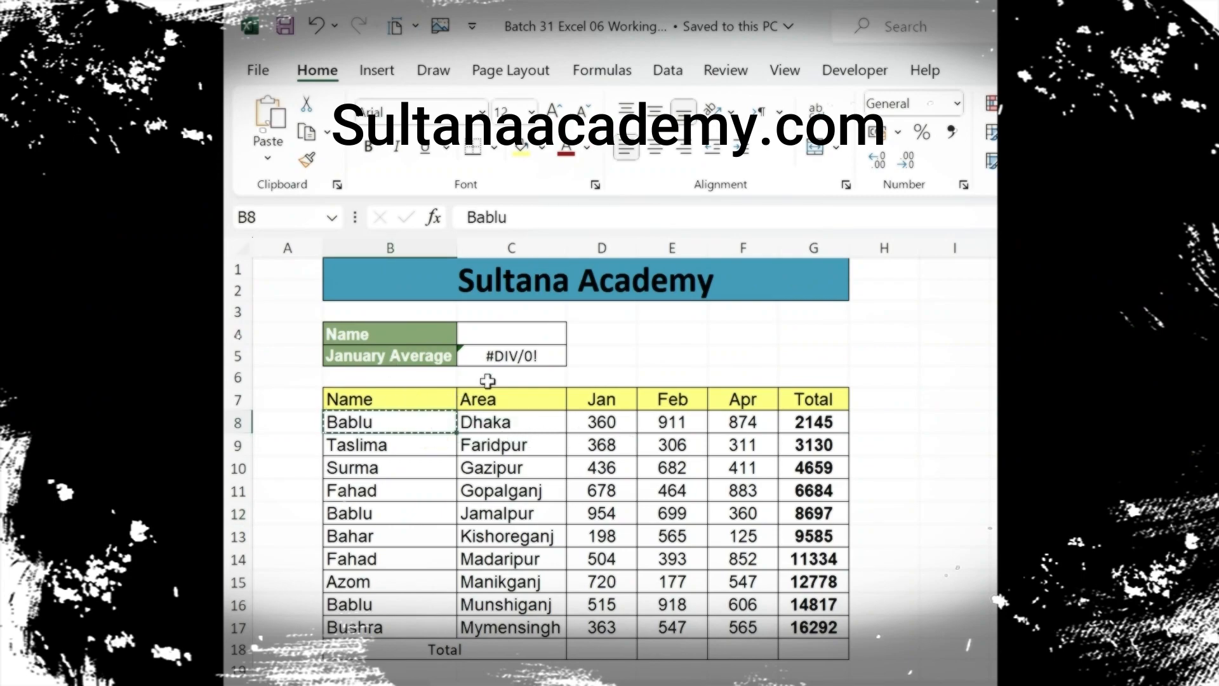
click(514, 333)
key(ctrl+v)
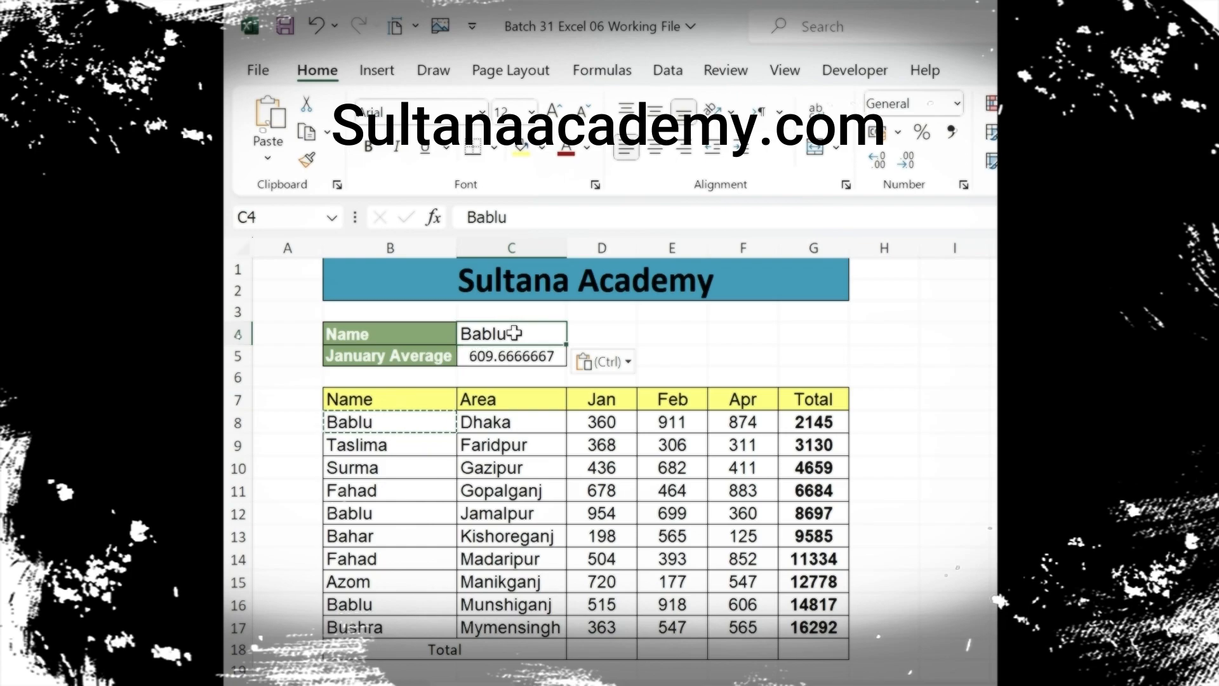
click(889, 490)
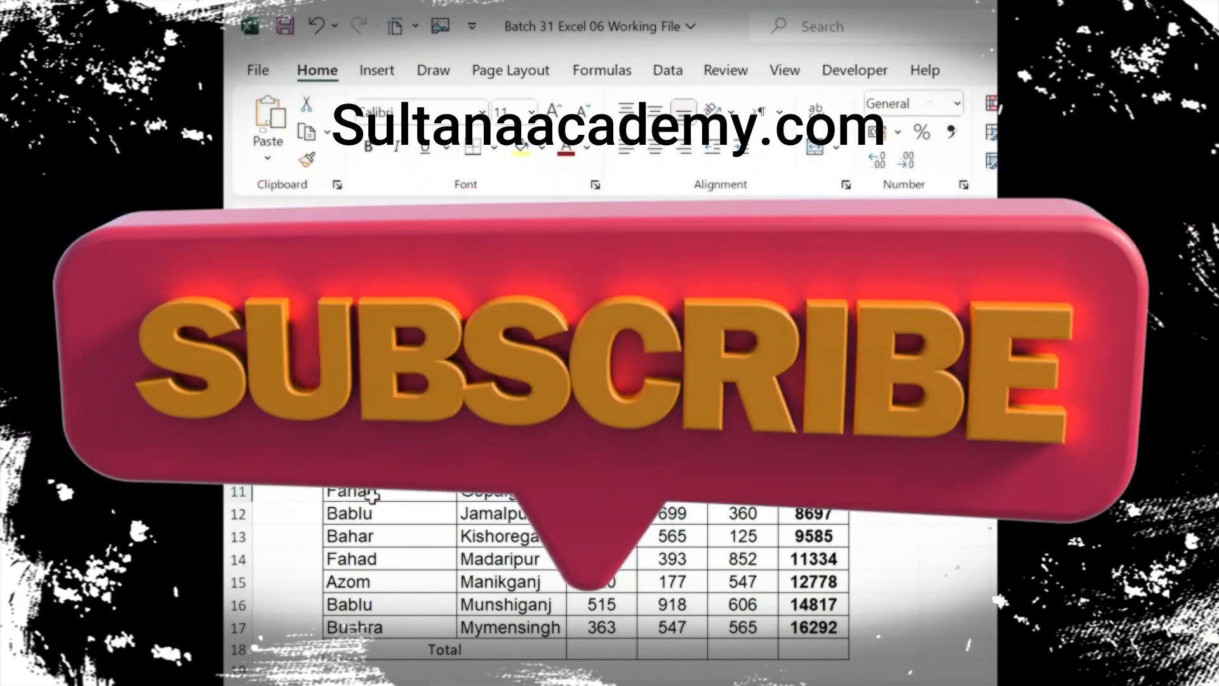
- Replace the name in C4 with a copy of the one in B11 and check its other entry in B14
click(371, 495)
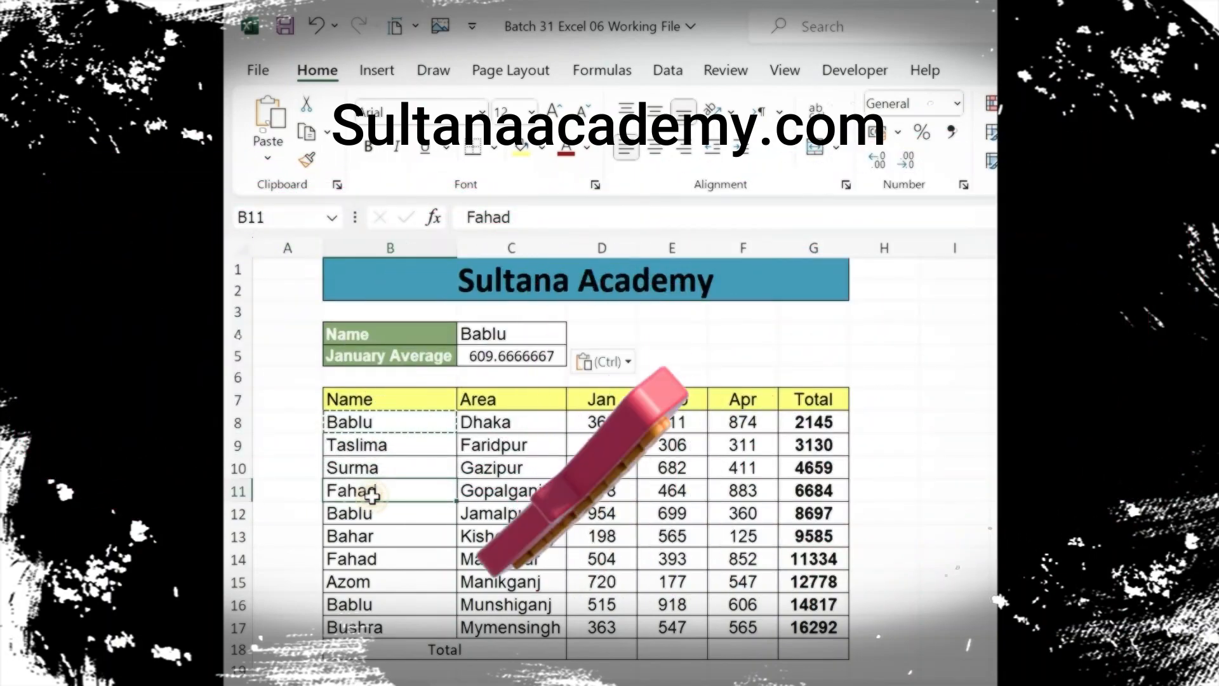
key(ctrl+c)
click(528, 331)
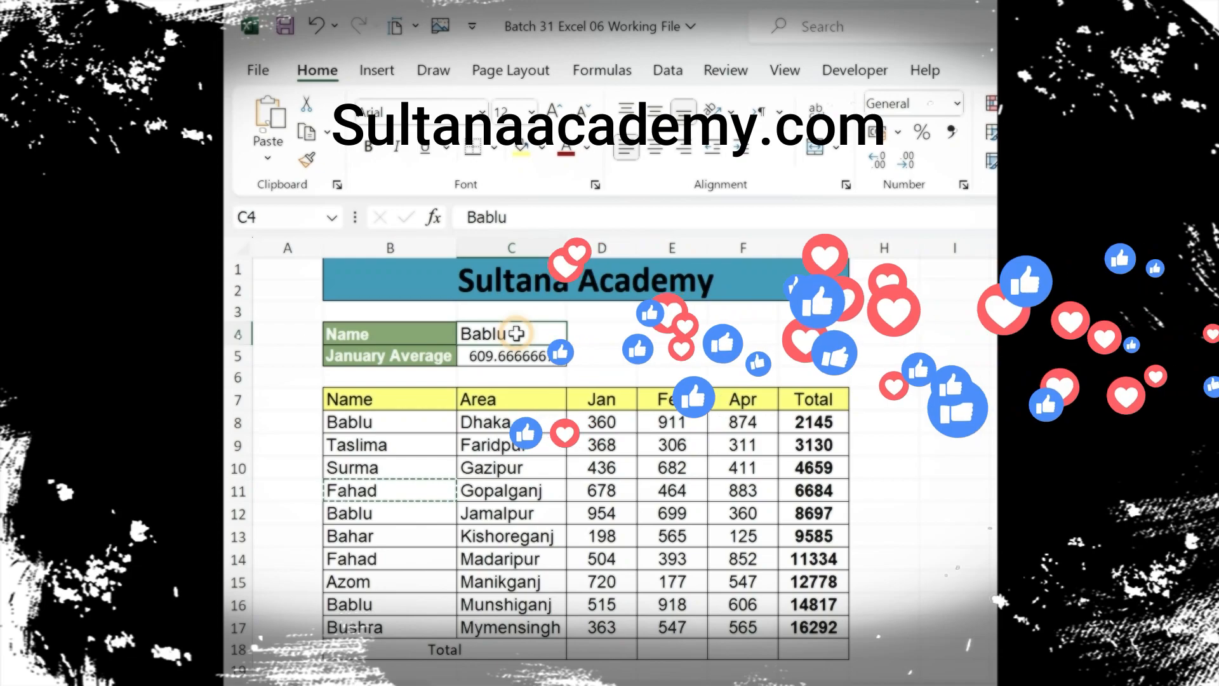
key(ctrl+v)
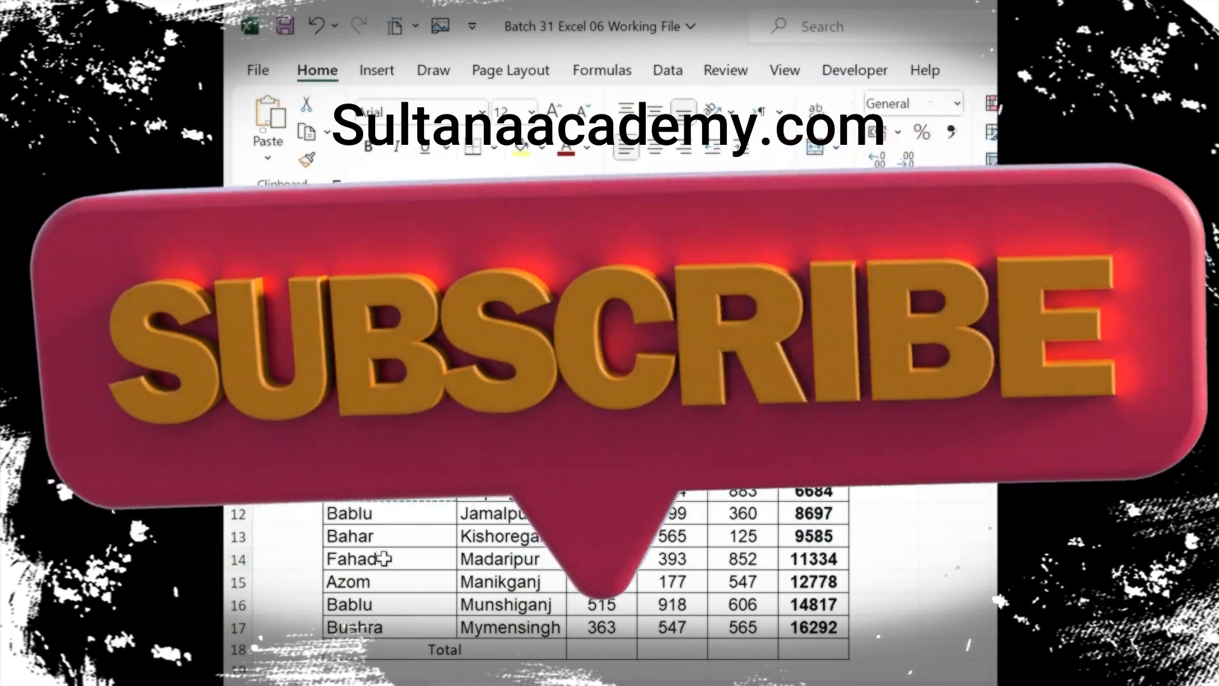
click(384, 559)
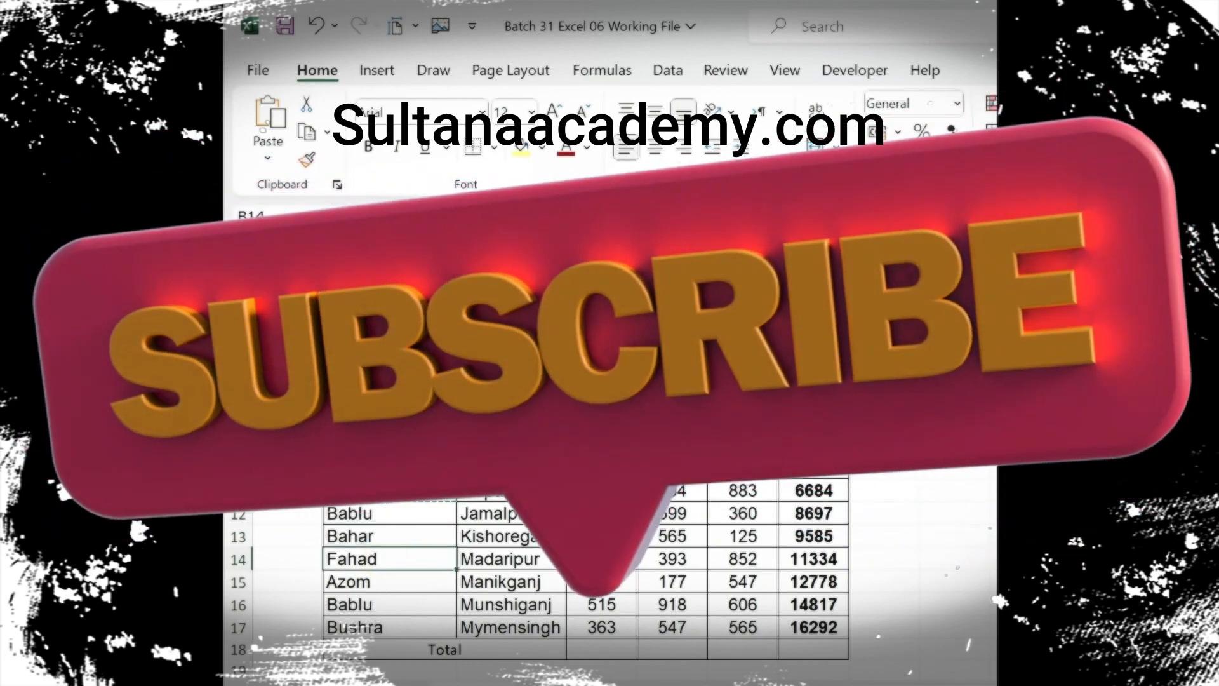
- Copy the name from B8 back into the Name cell C4
click(400, 422)
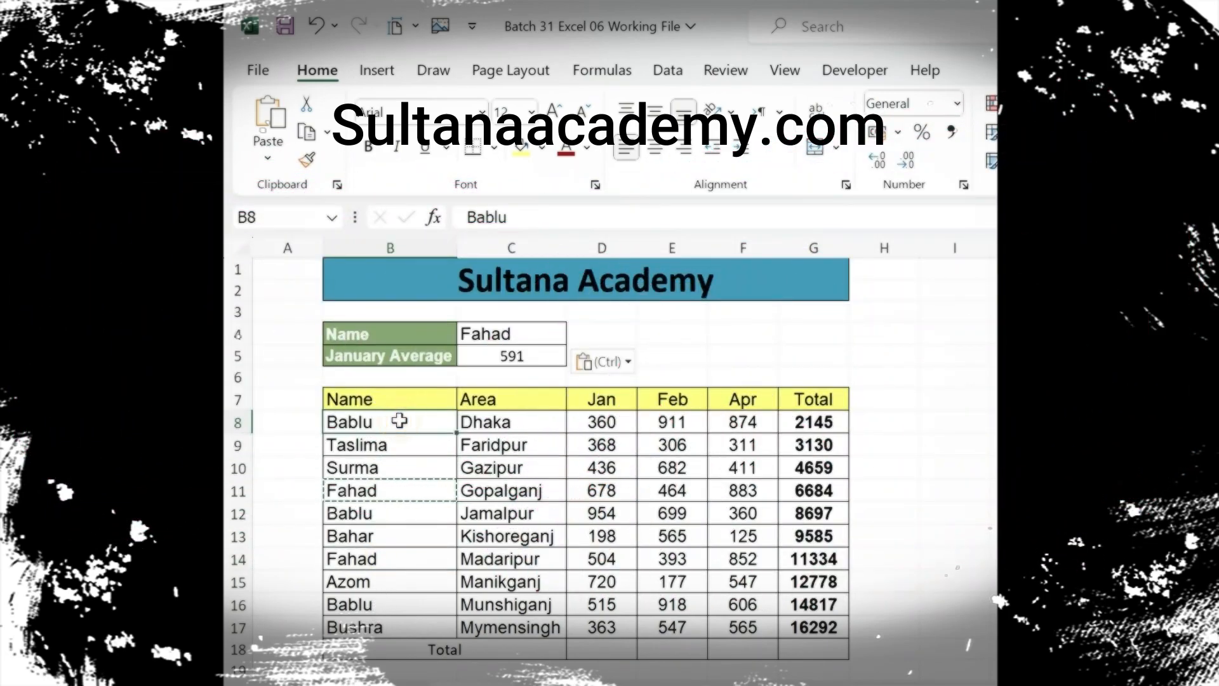
key(ctrl+c)
click(515, 333)
key(ctrl+v)
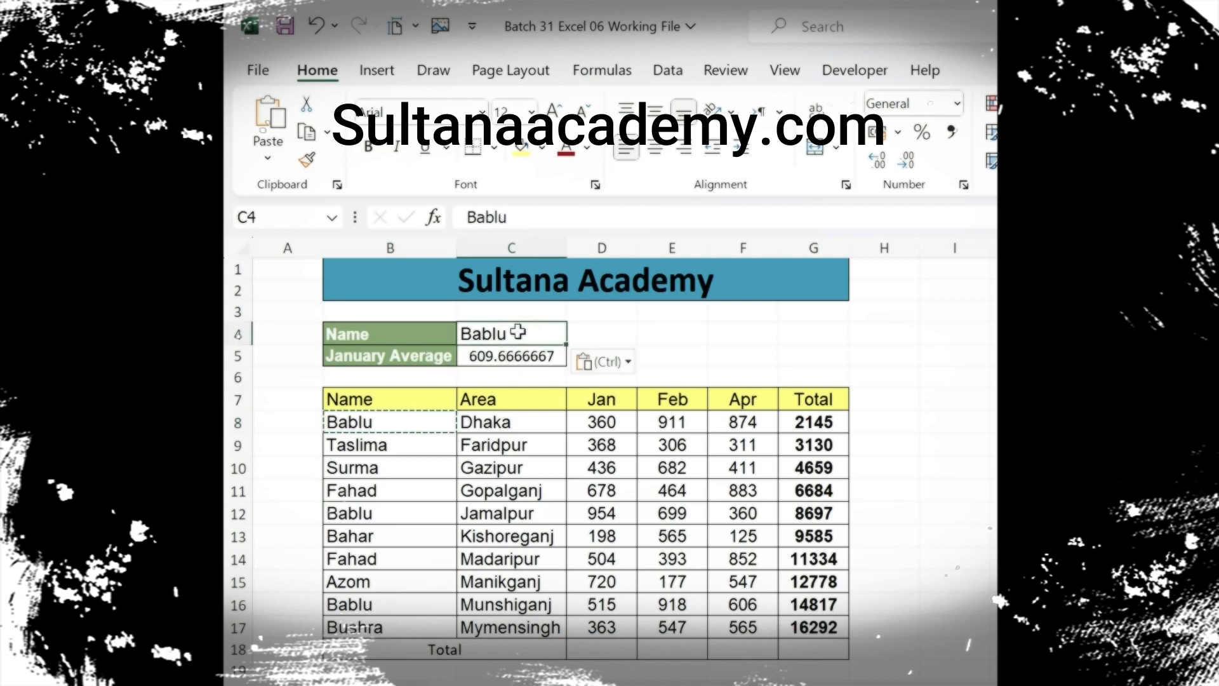
- Copy the name from B9 into C4 and inspect the January Average formula in C5
click(397, 445)
key(ctrl+c)
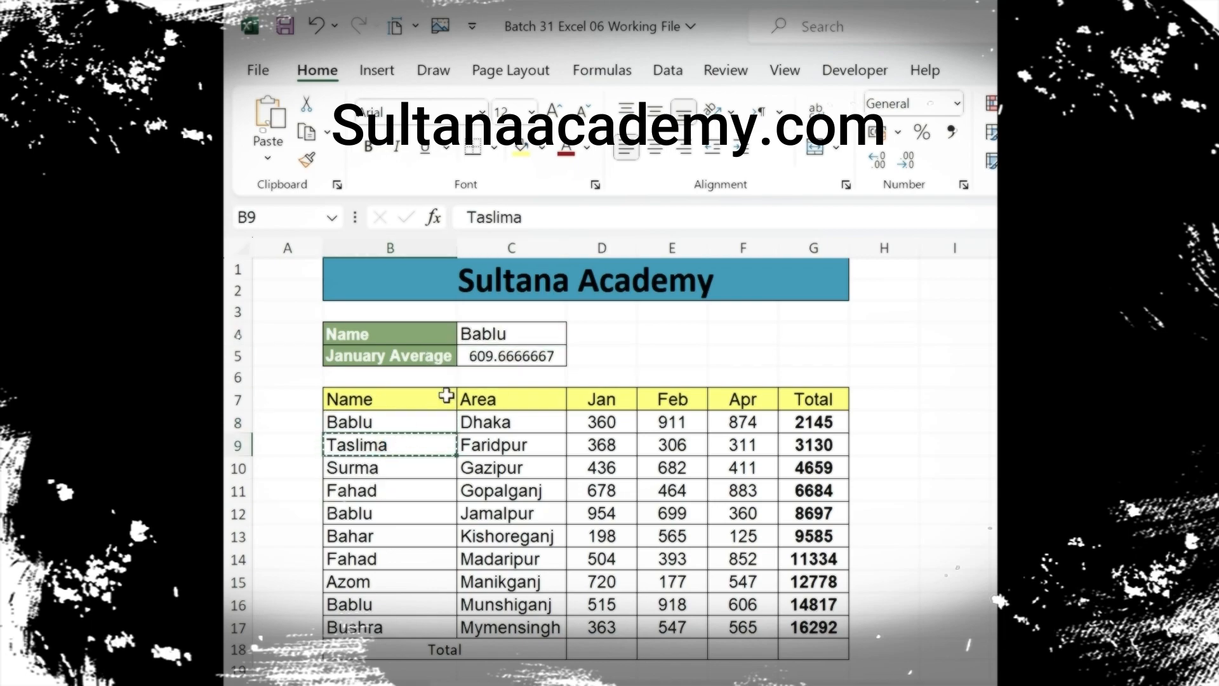
click(486, 330)
key(ctrl+v)
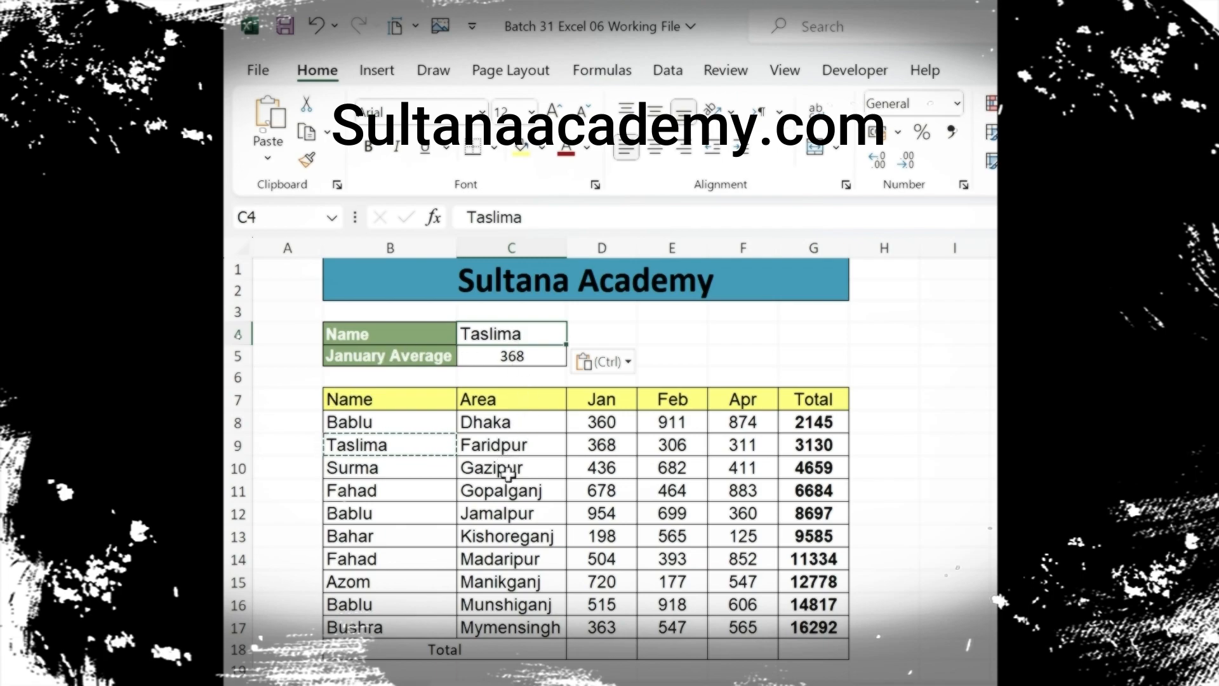
click(510, 356)
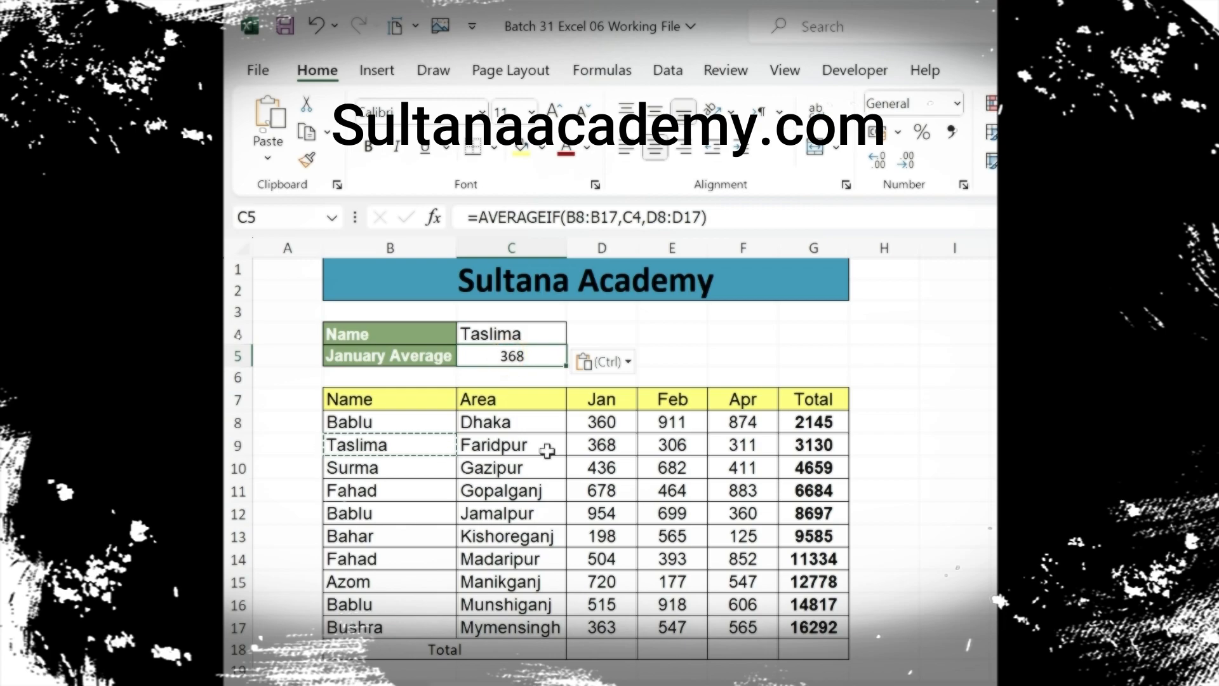
- Clear the contents of the Name cell C4 and the January Average cell C5
click(530, 333)
key(Delete)
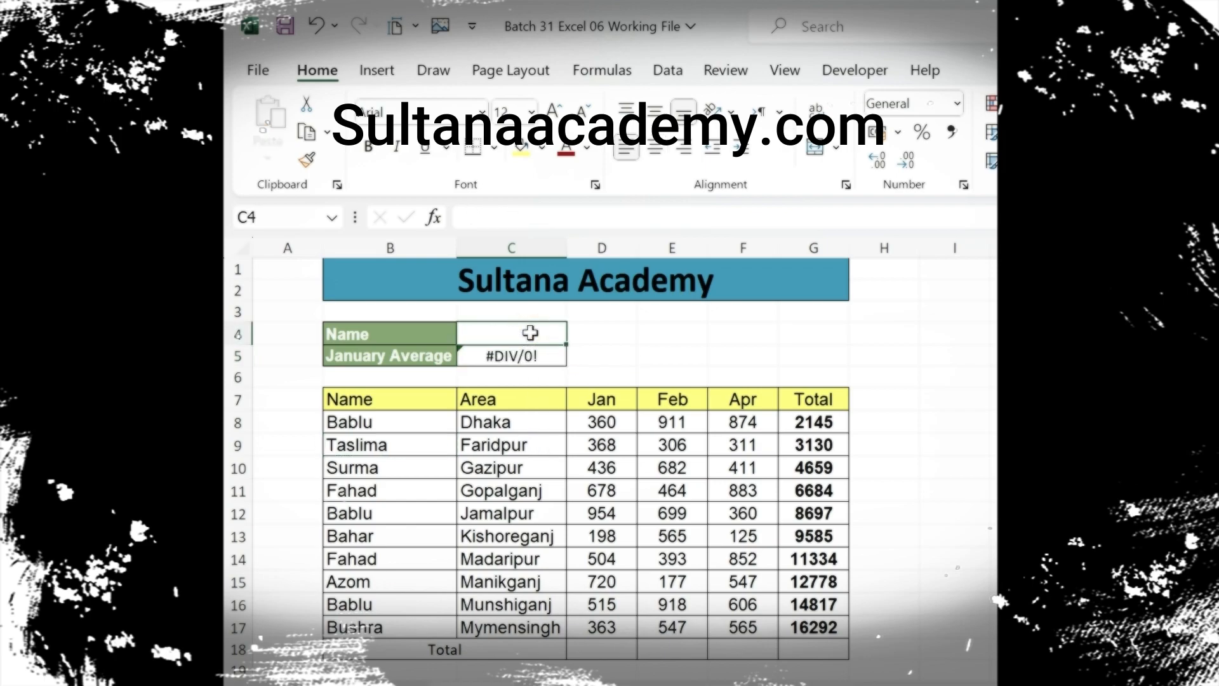
click(543, 353)
key(Delete)
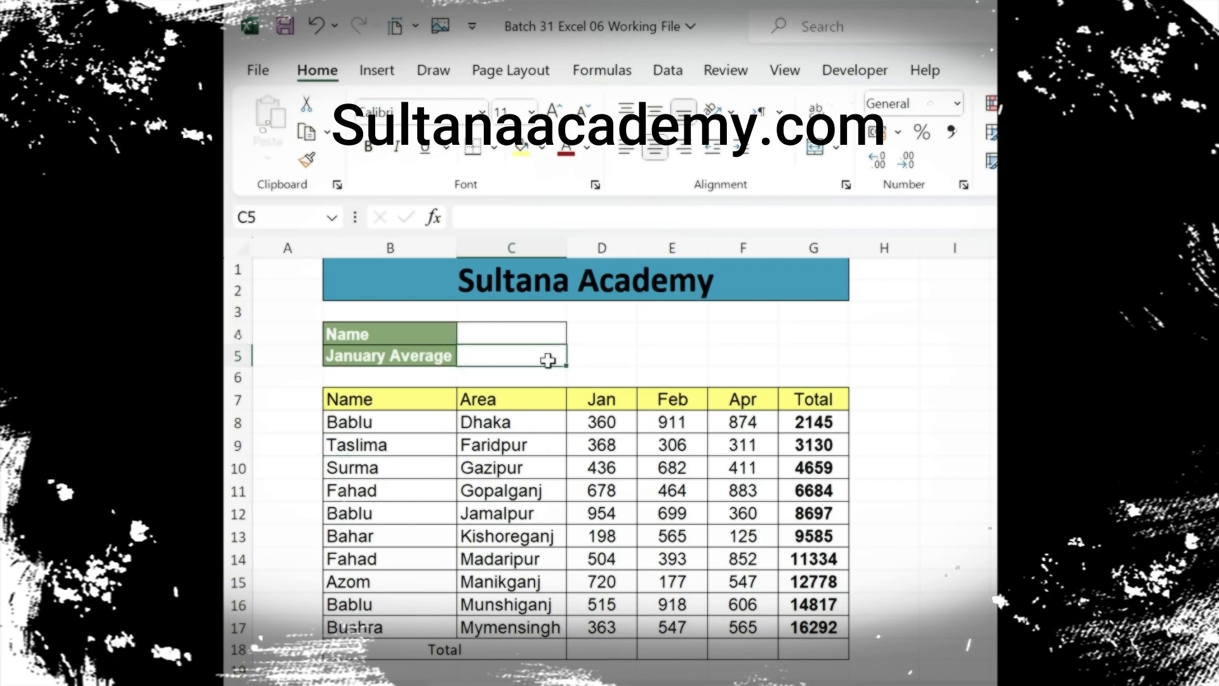
double_click(1016, 494)
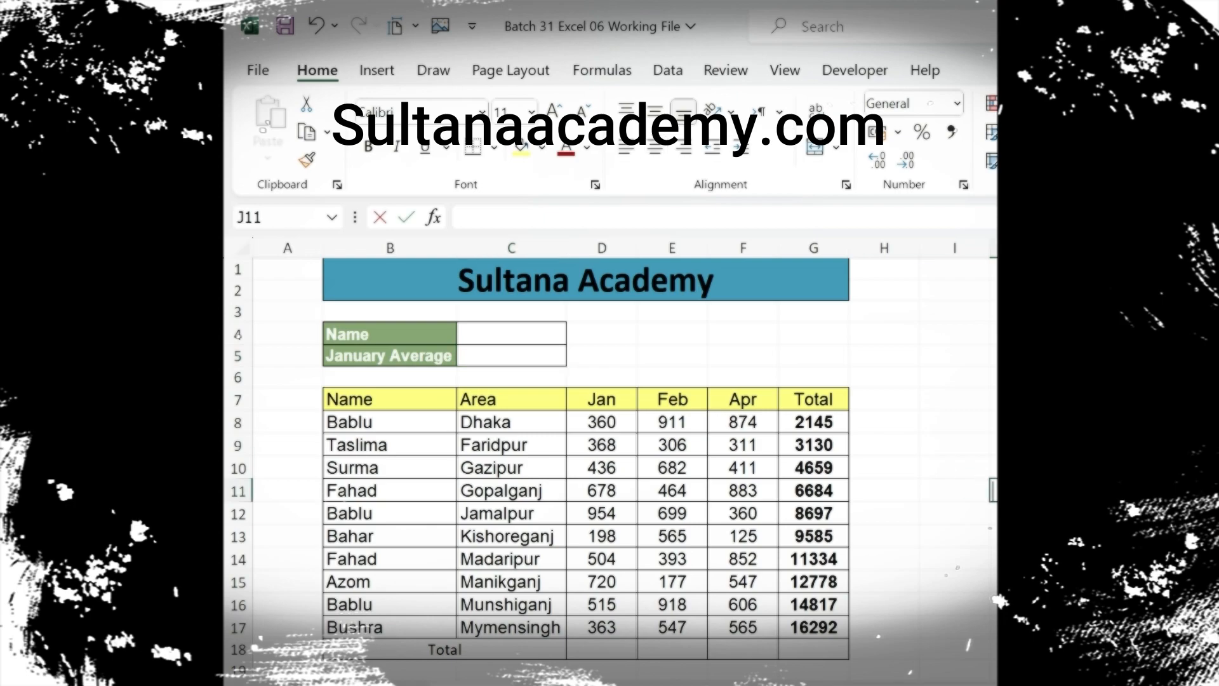
- Start an AVERAGEIF formula in C5 with the table's name column B8:B17 as the range
click(517, 354)
click(511, 404)
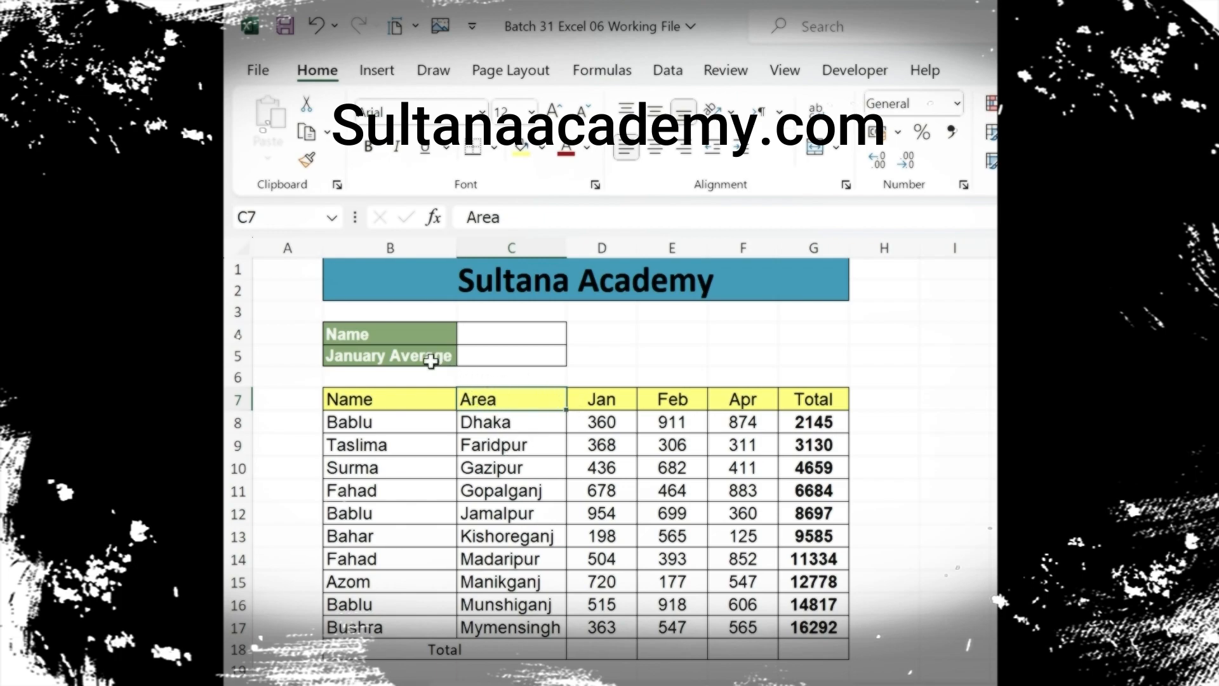
click(375, 357)
click(489, 357)
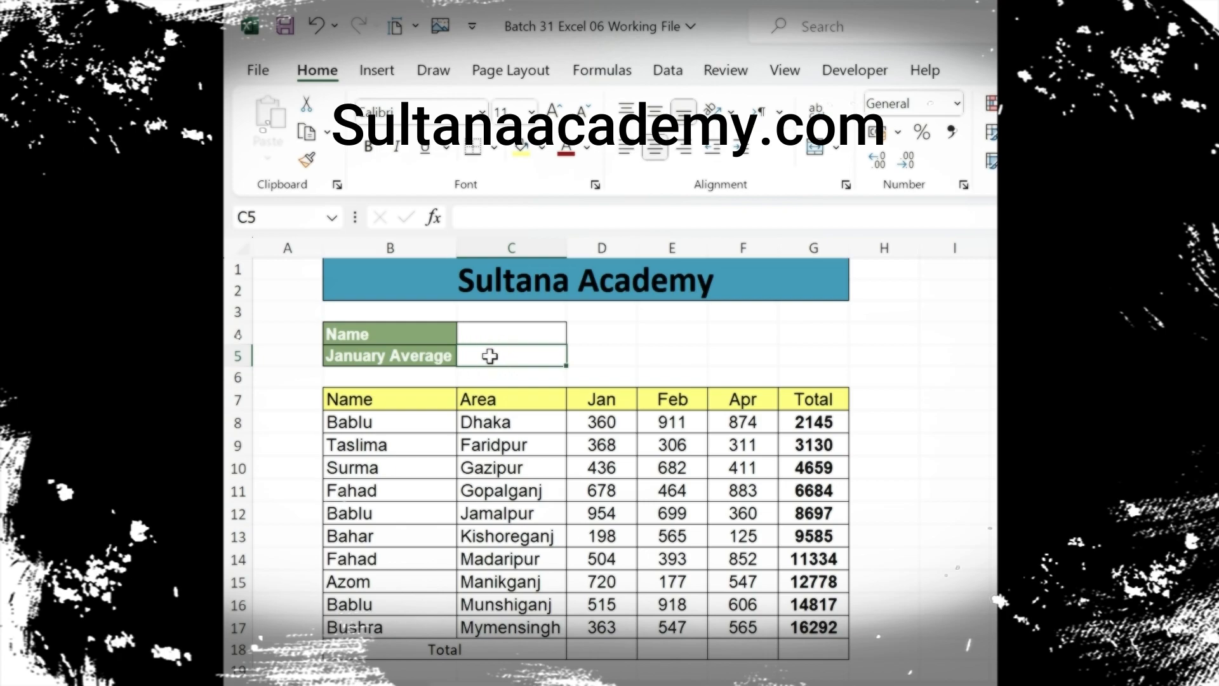
text(=)
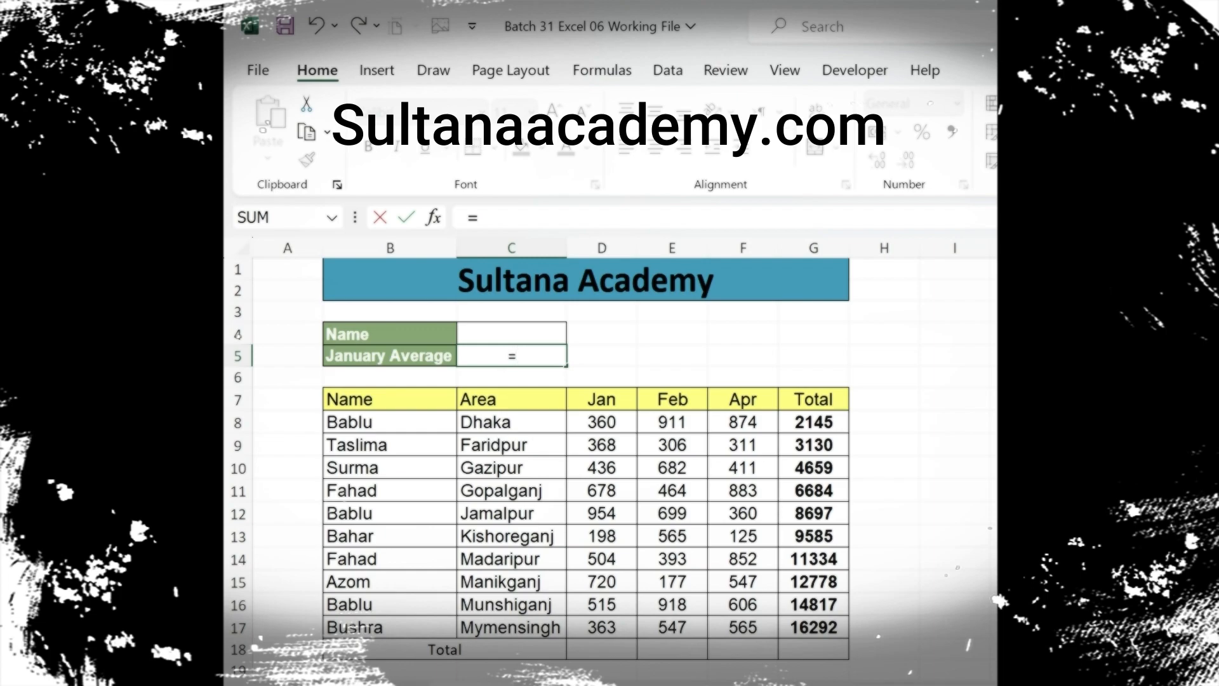
text(ave)
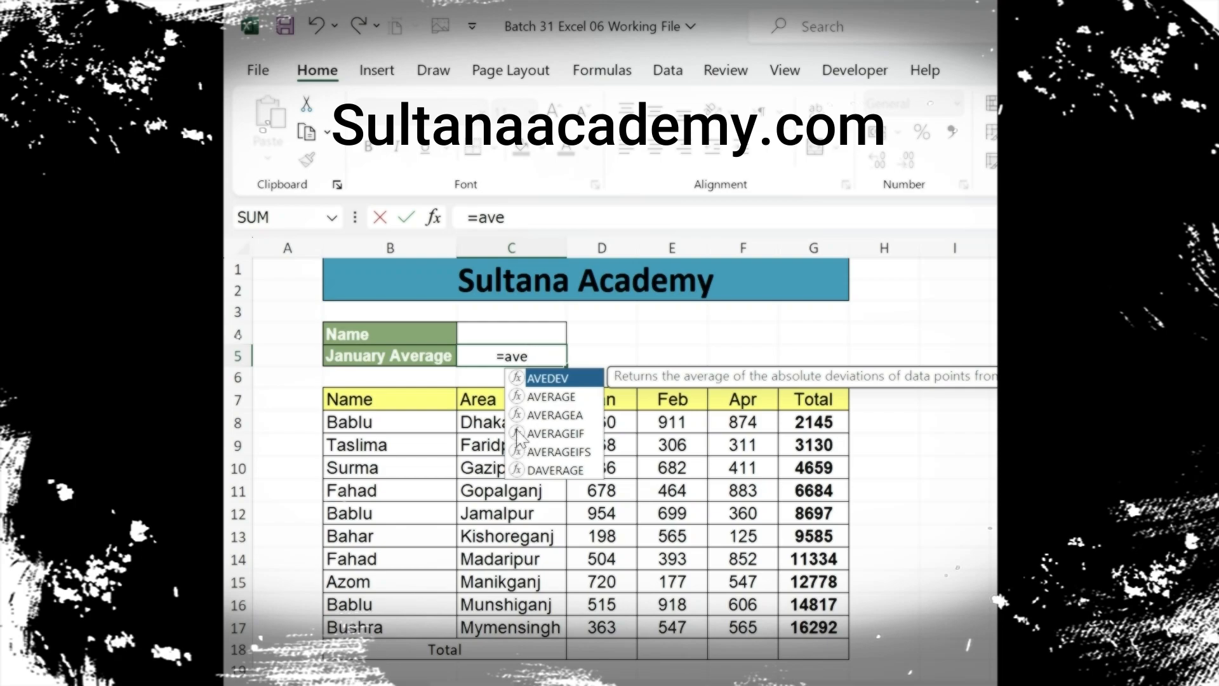
double_click(524, 433)
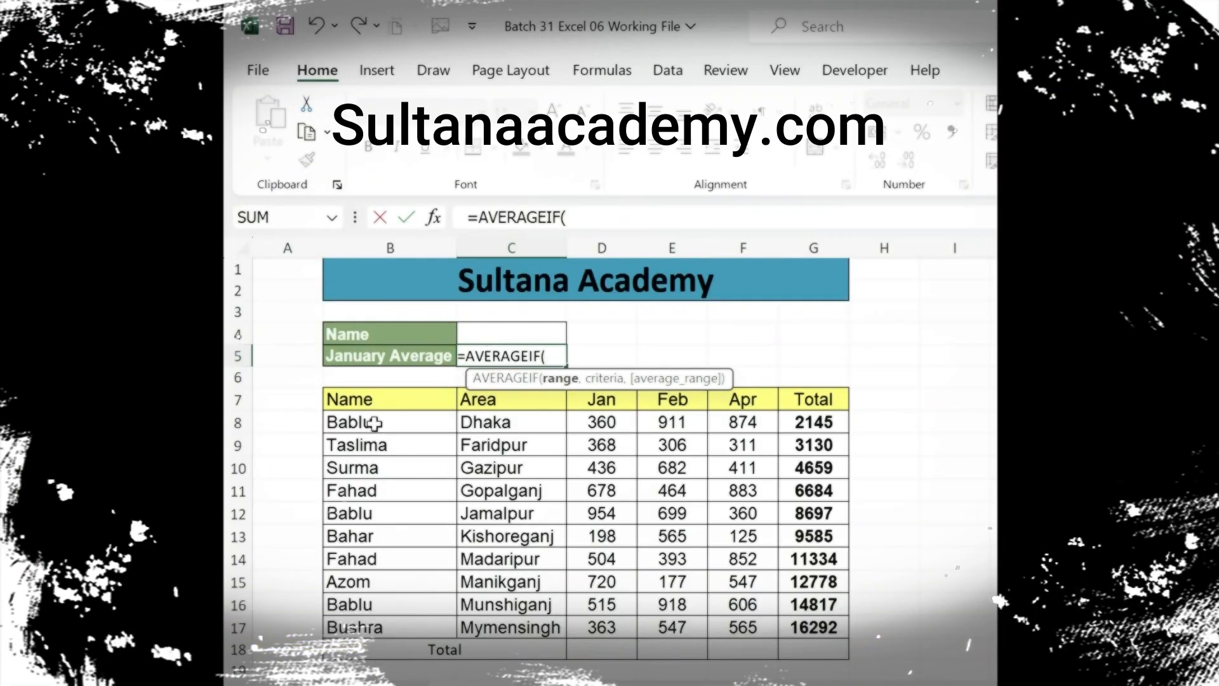
drag(372, 421, 358, 630)
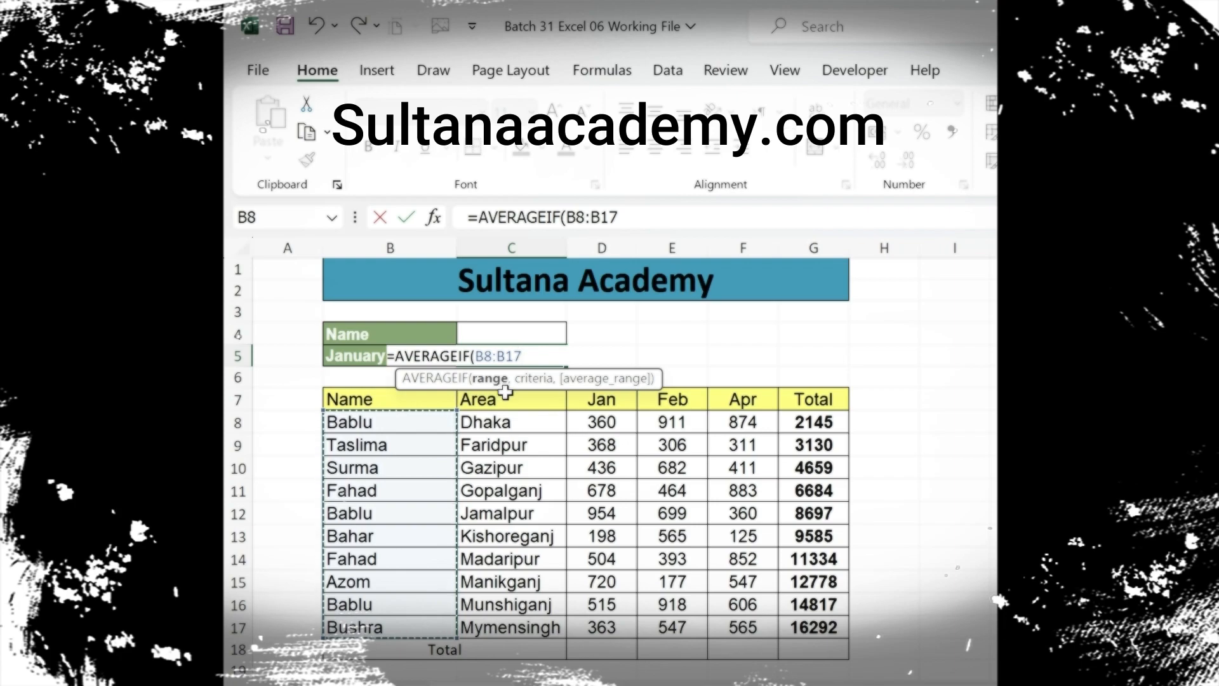
- Complete the AVERAGEIF formula in C5 with C4 as the criteria and D8:D17 as the average range
text(,)
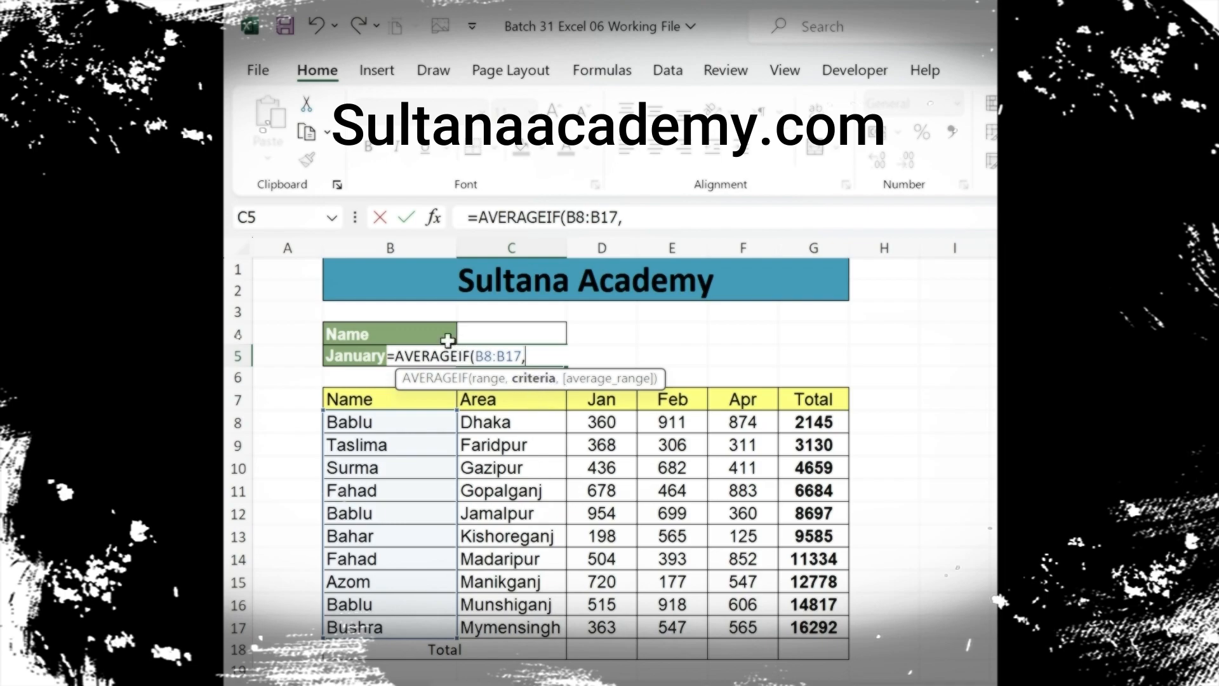
click(487, 333)
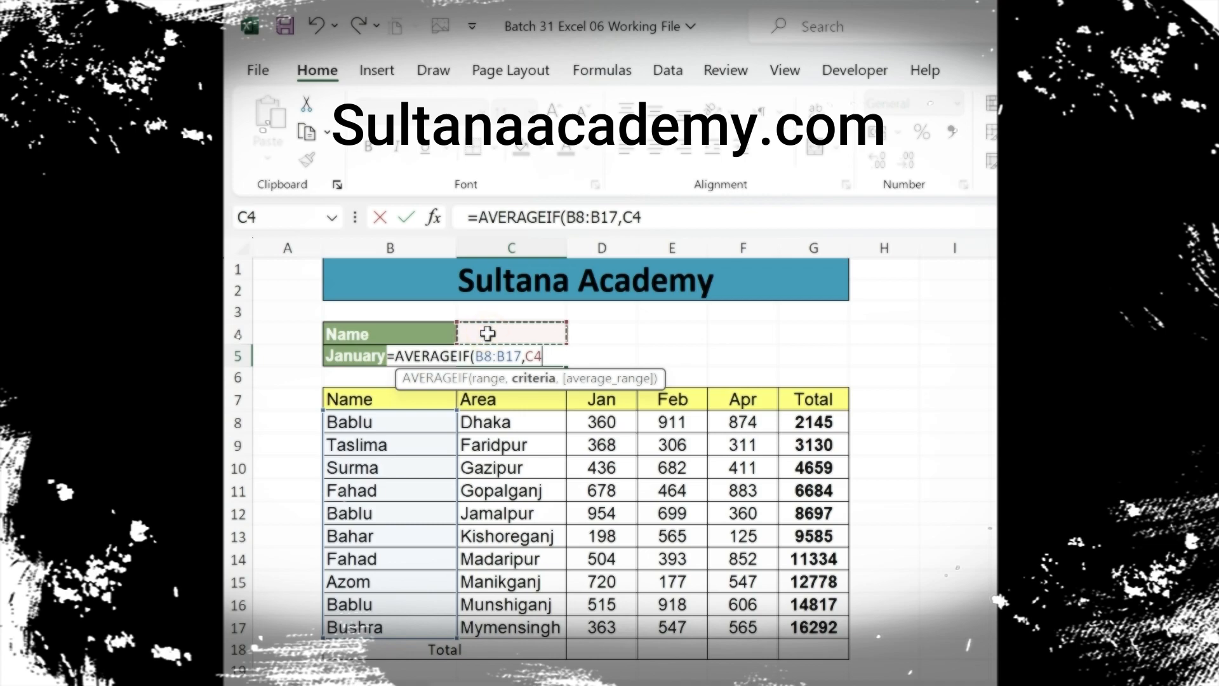
text(,)
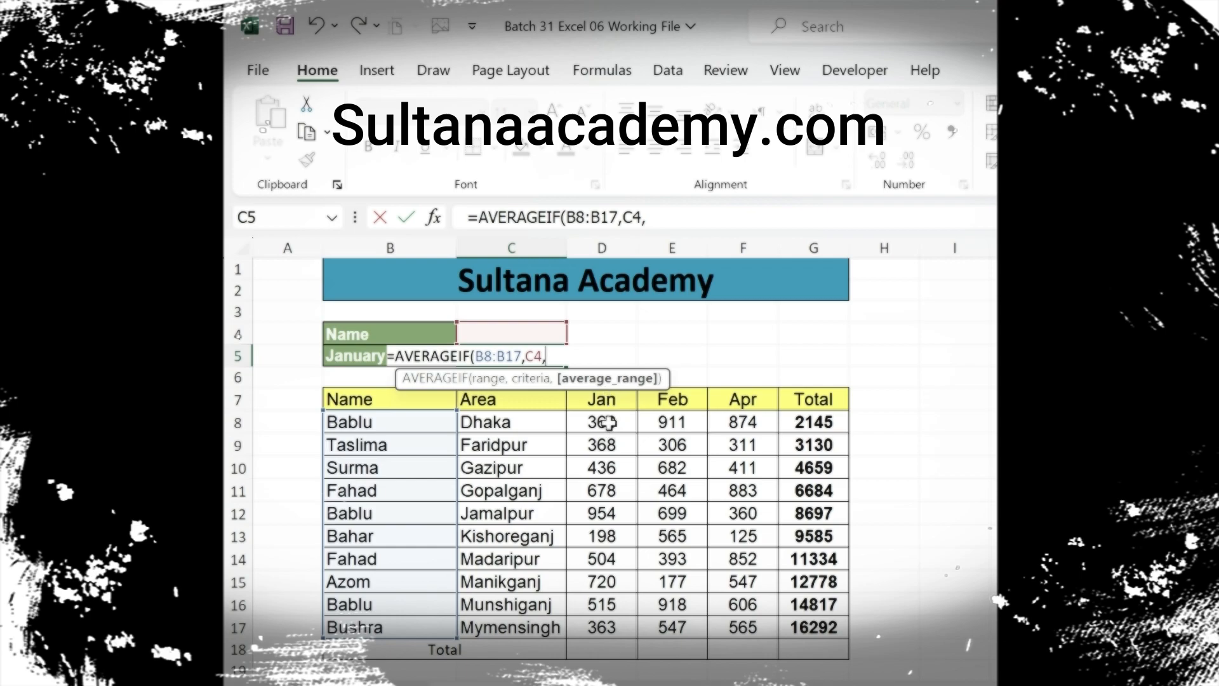
drag(603, 422, 603, 621)
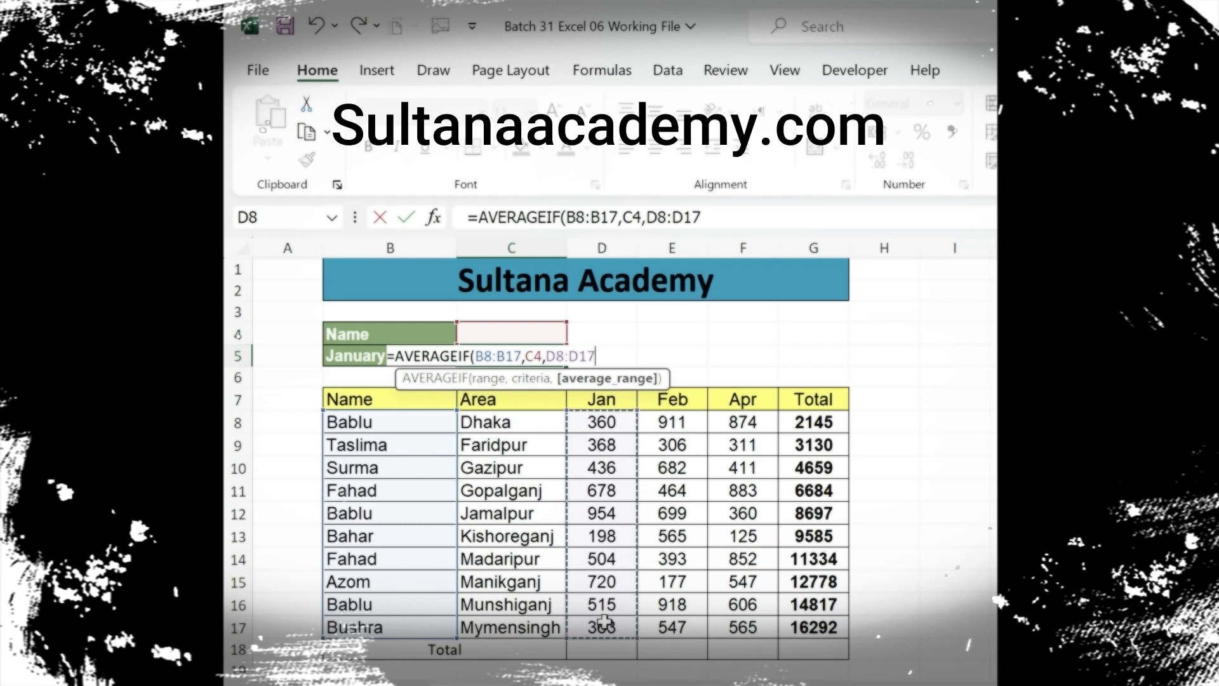
text())
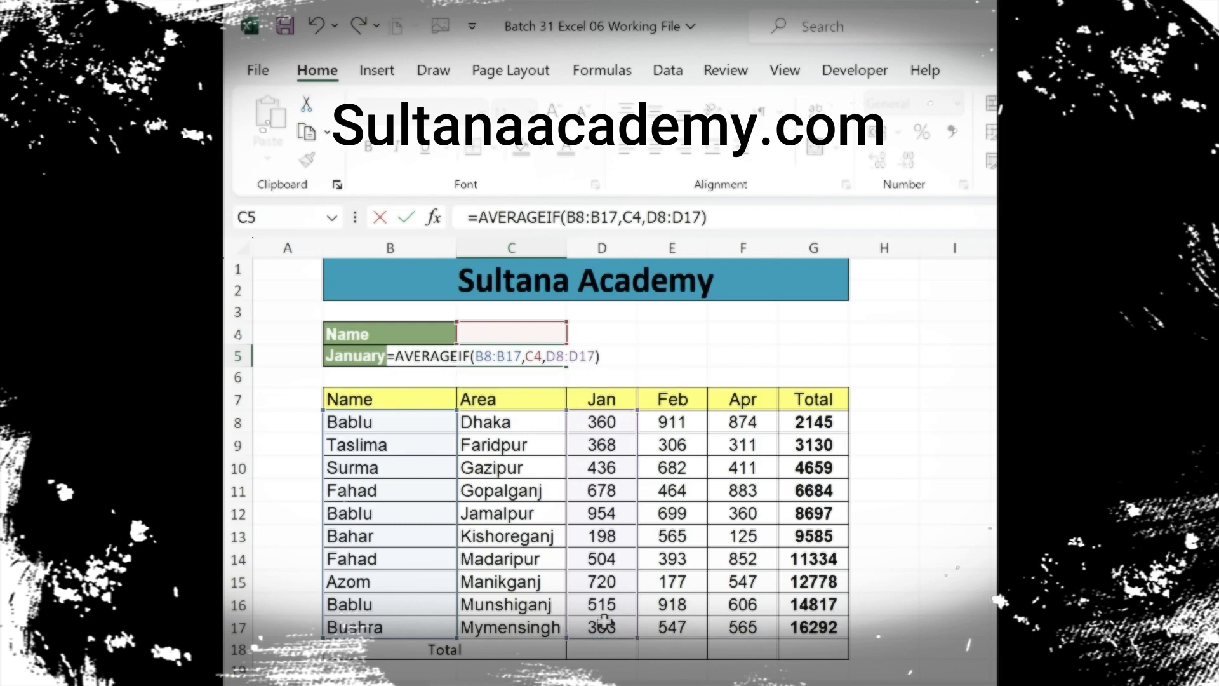
key(Return)
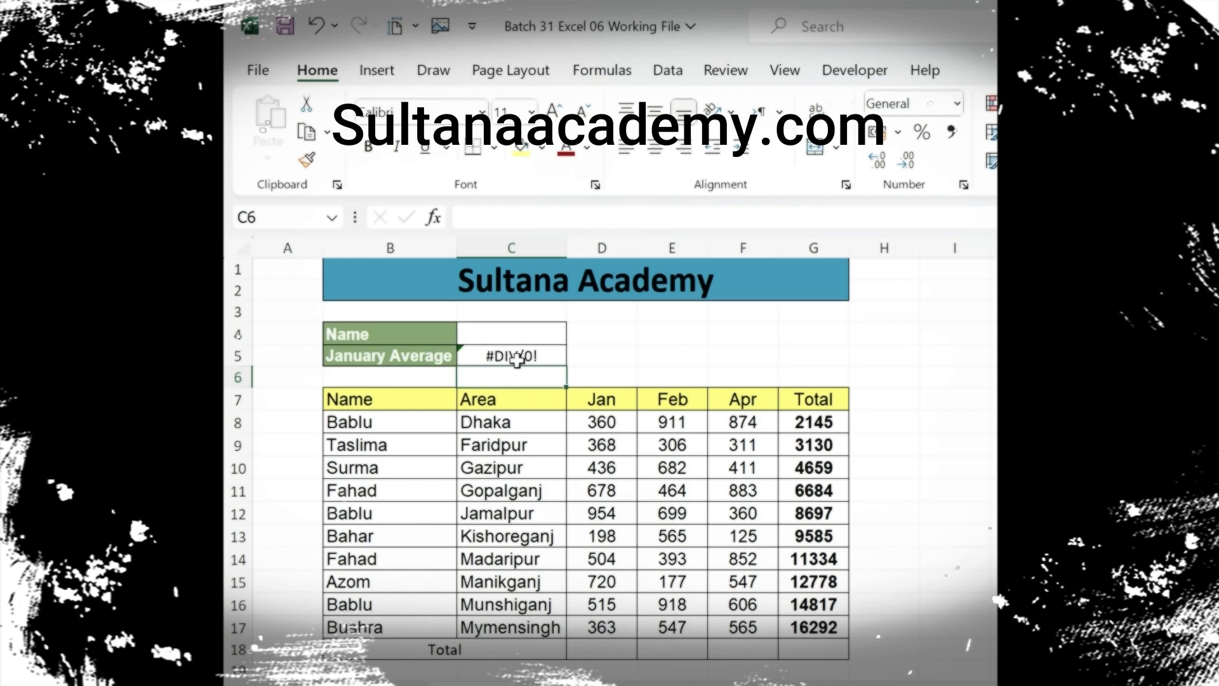
- Copy the name from B9 into C4 and compare the January average with the value in D9
click(508, 329)
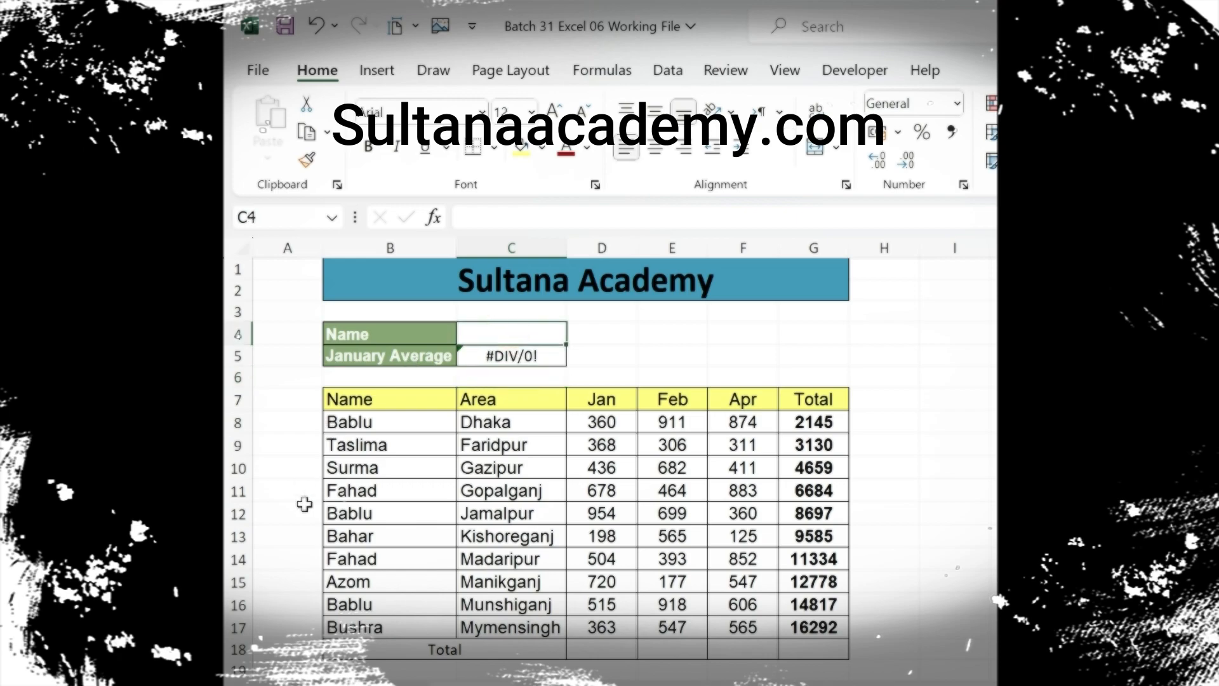
click(383, 445)
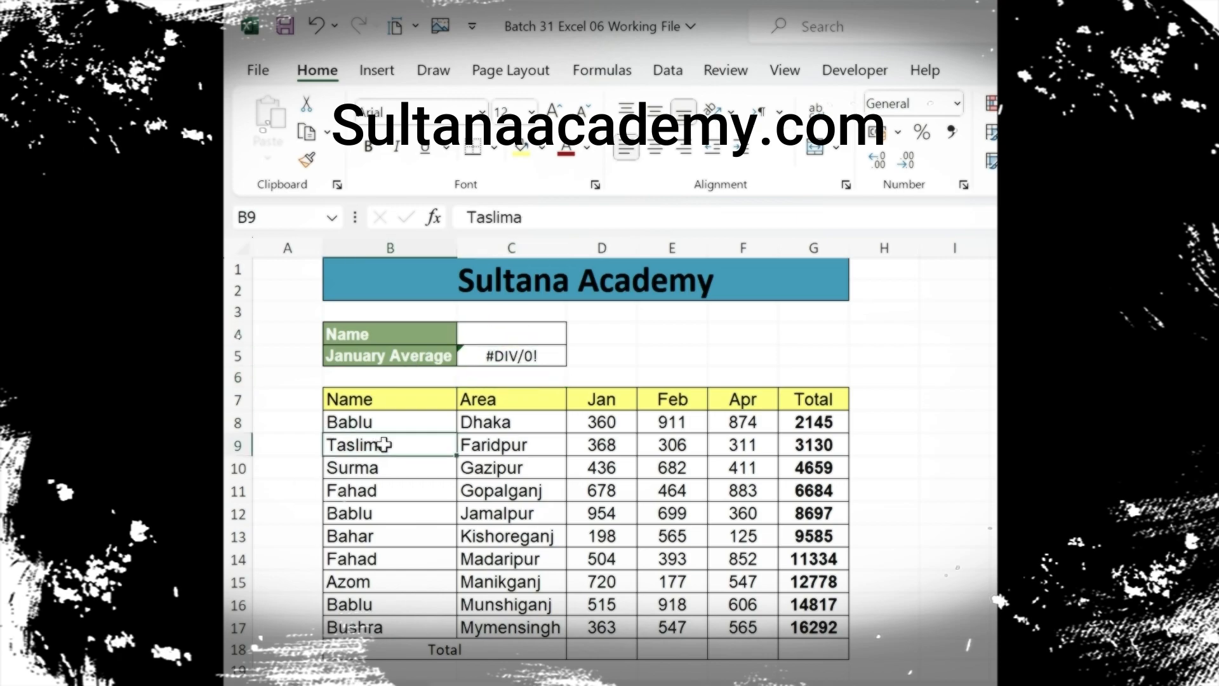
key(ctrl+c)
click(507, 335)
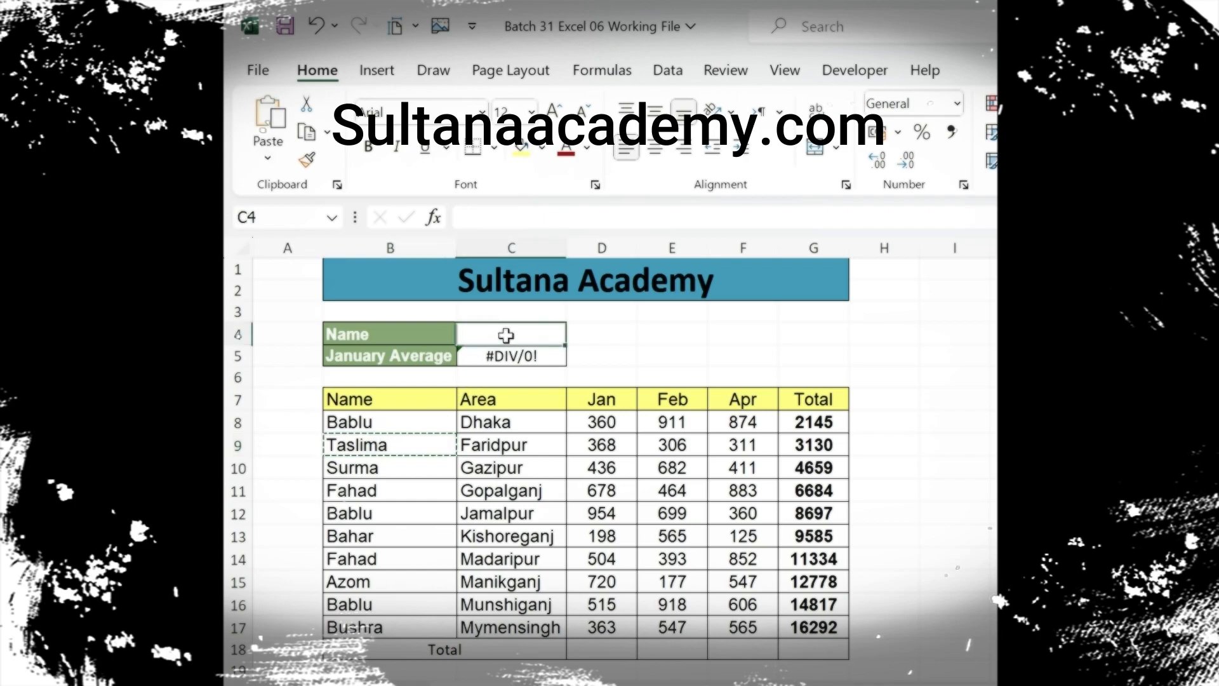
key(ctrl+v)
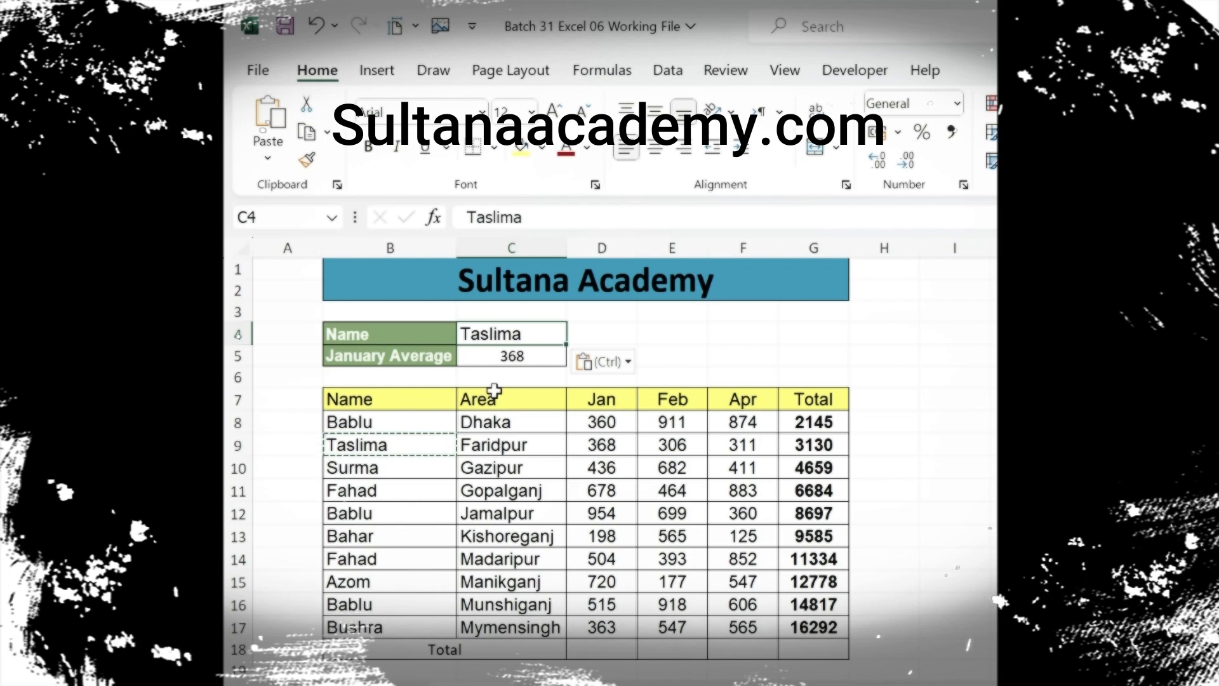
click(581, 446)
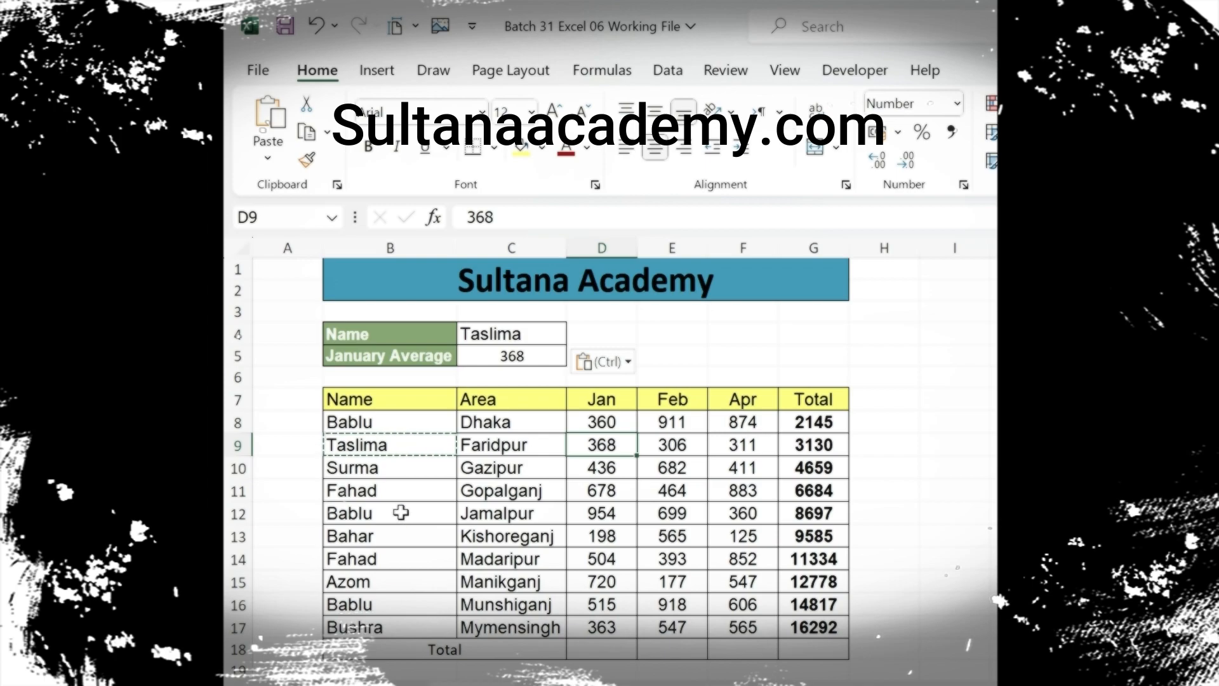
- Copy the name from B14 into C4, then check its entries in B11 and B14 against the formula in C5
click(389, 555)
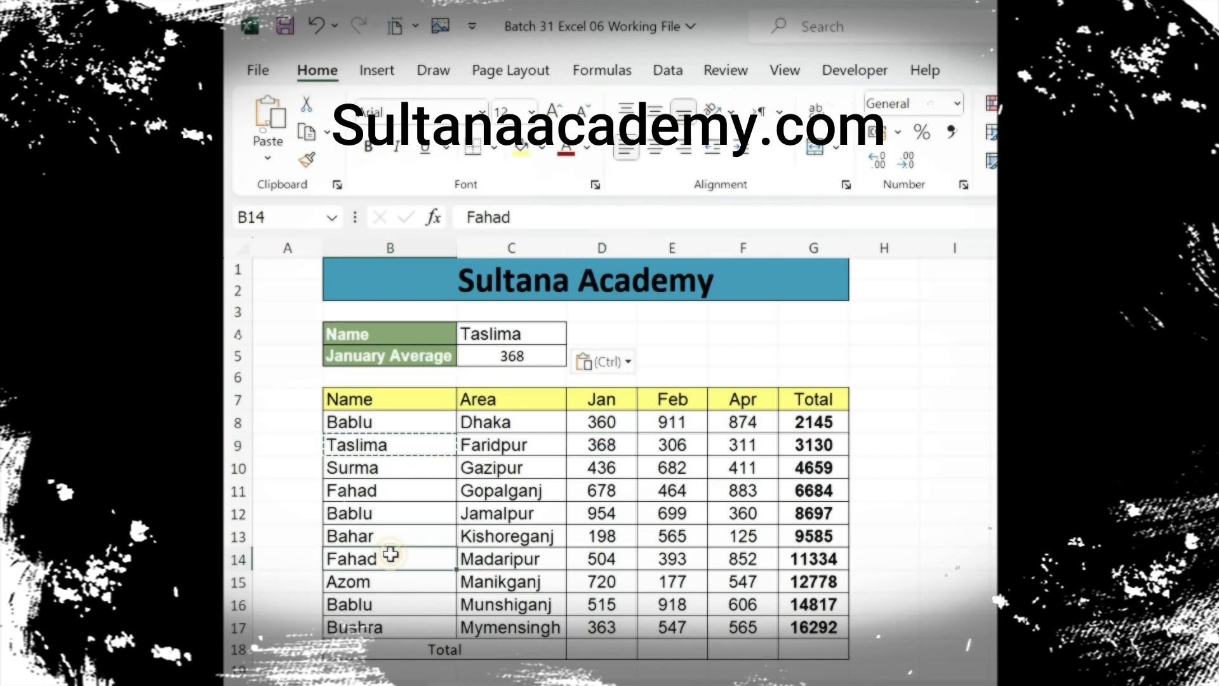
key(ctrl+c)
click(491, 328)
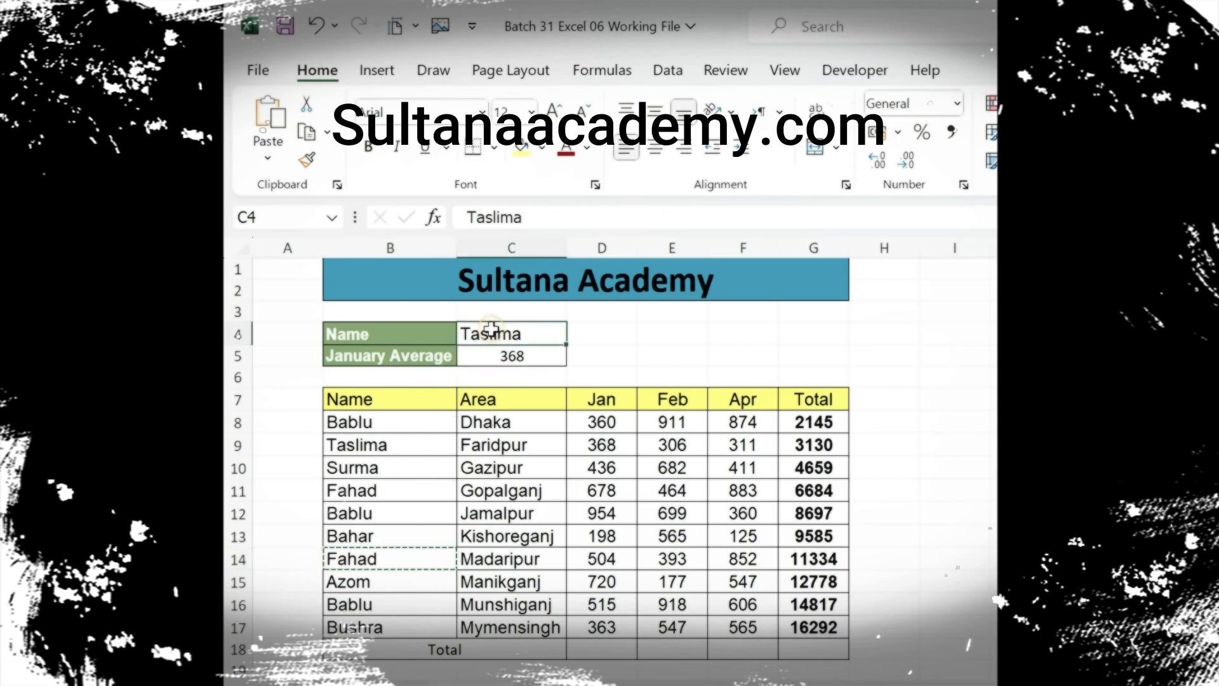
key(ctrl+v)
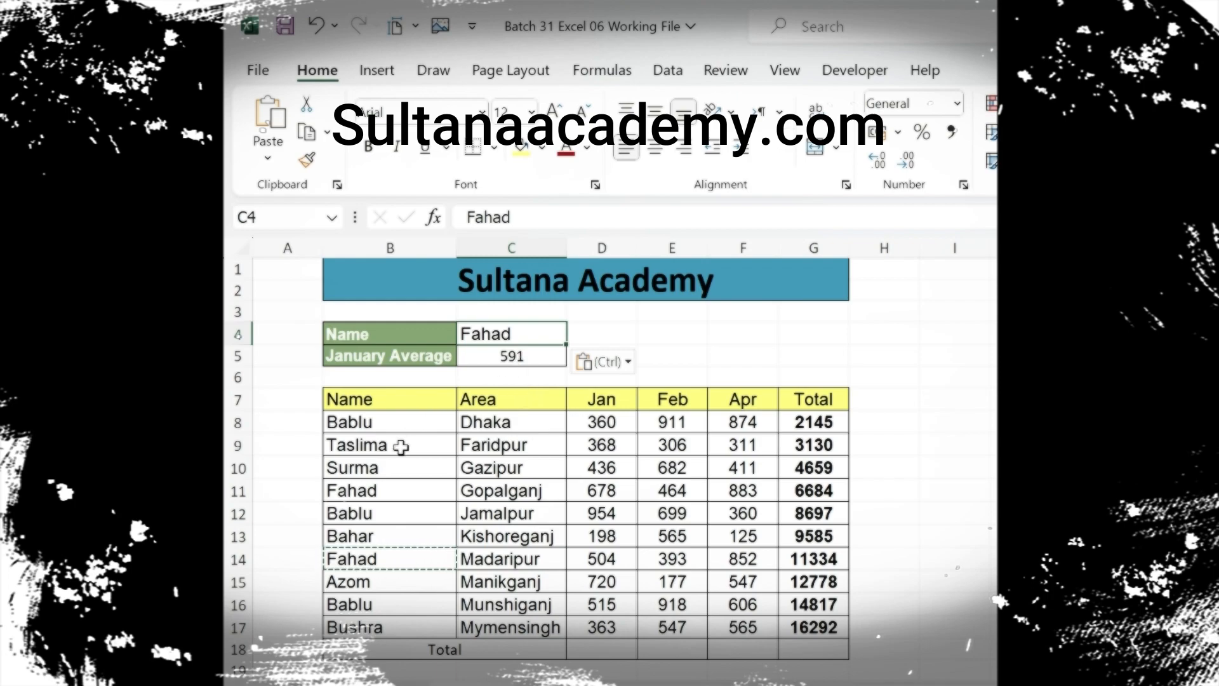
click(373, 489)
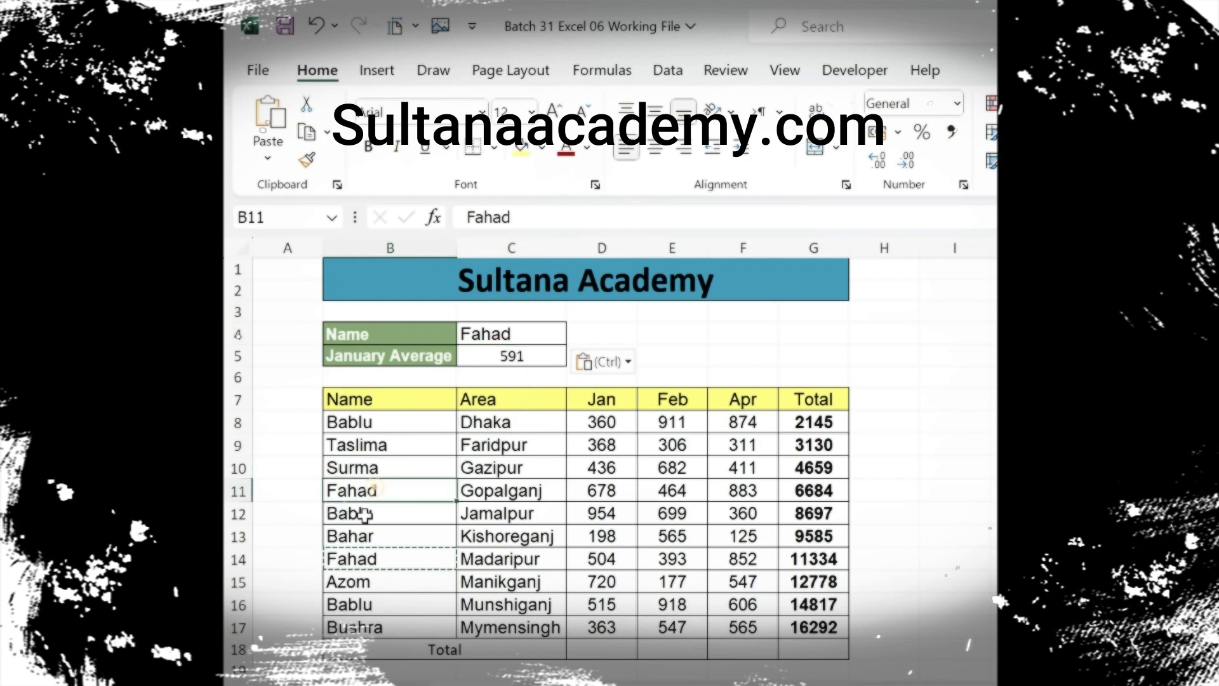
click(373, 562)
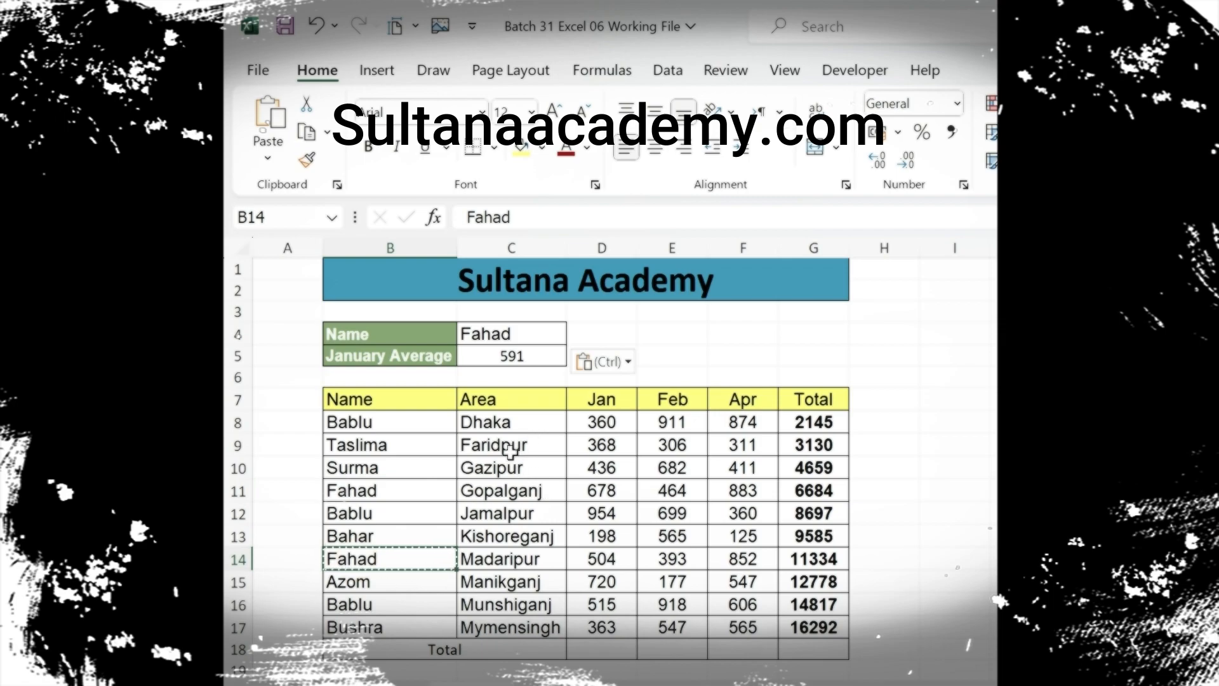
click(503, 361)
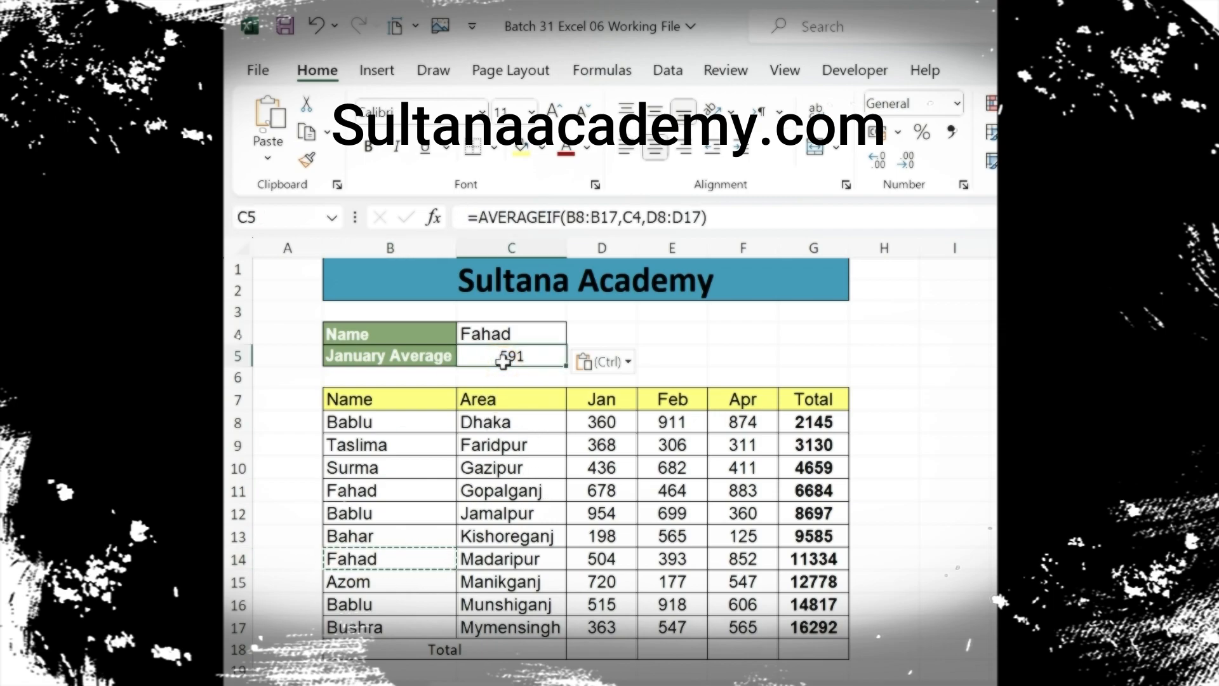